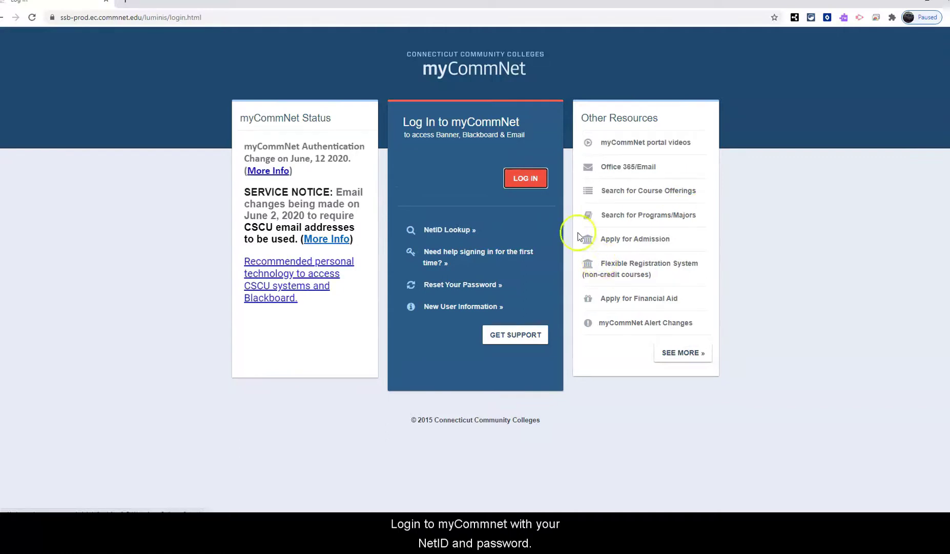
# Log in to myCommNet with the student NetID and password, continuing past the information prompt.
pyautogui.click(528, 180)
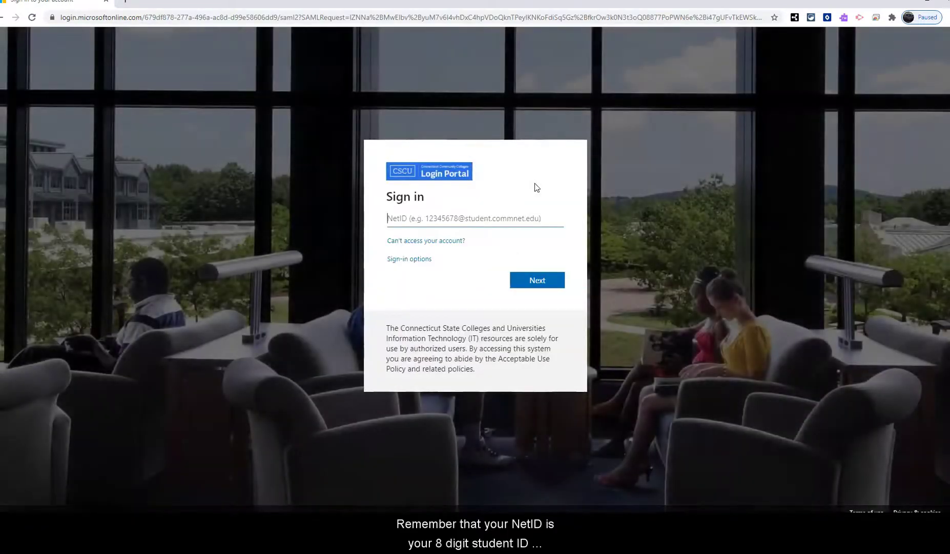
pyautogui.write('0@student.commnet.edu')
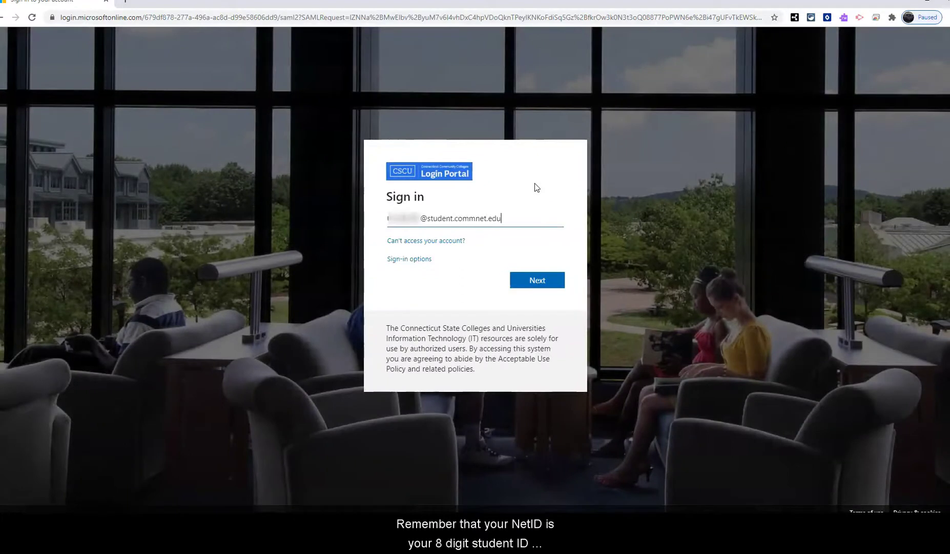
pyautogui.press('Return')
pyautogui.click(408, 236)
pyautogui.write('****')
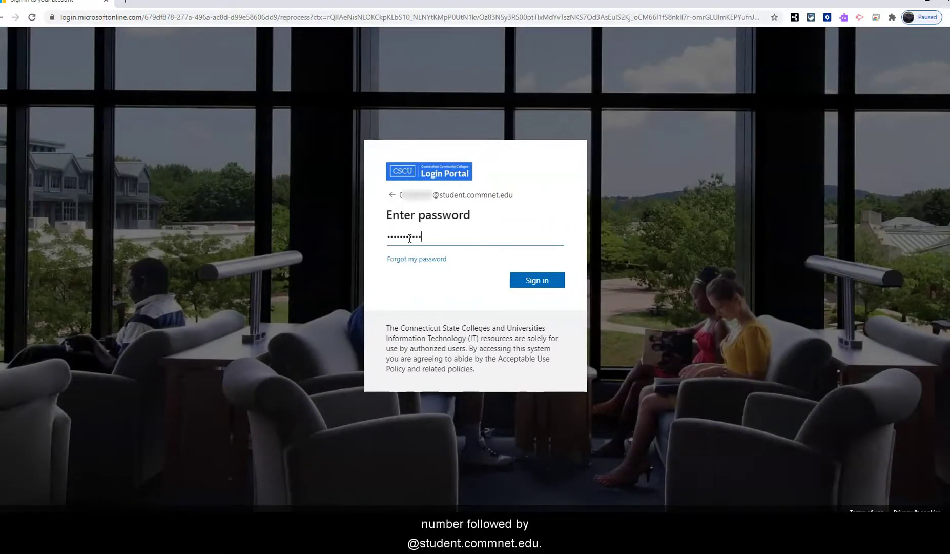
pyautogui.write('******')
pyautogui.press('Return')
pyautogui.click(537, 289)
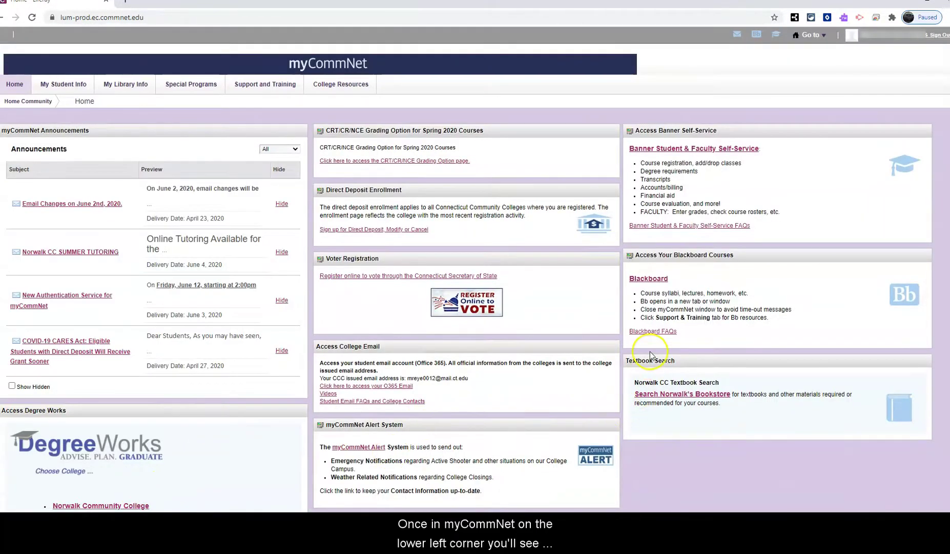
# Scroll to the Access Degree Works channel and open Norwalk Community College's Degree Works.
pyautogui.scroll(-1, 647, 349)
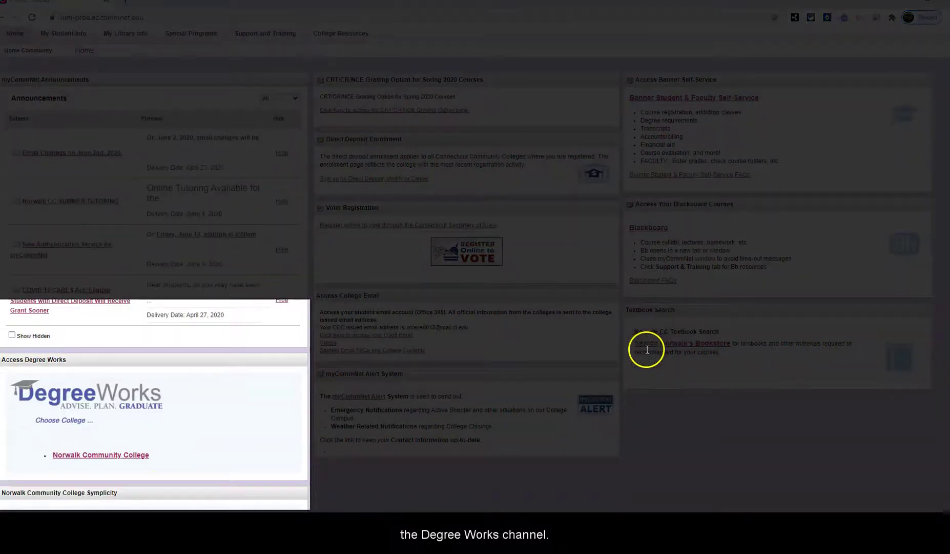
pyautogui.scroll(-1, 648, 349)
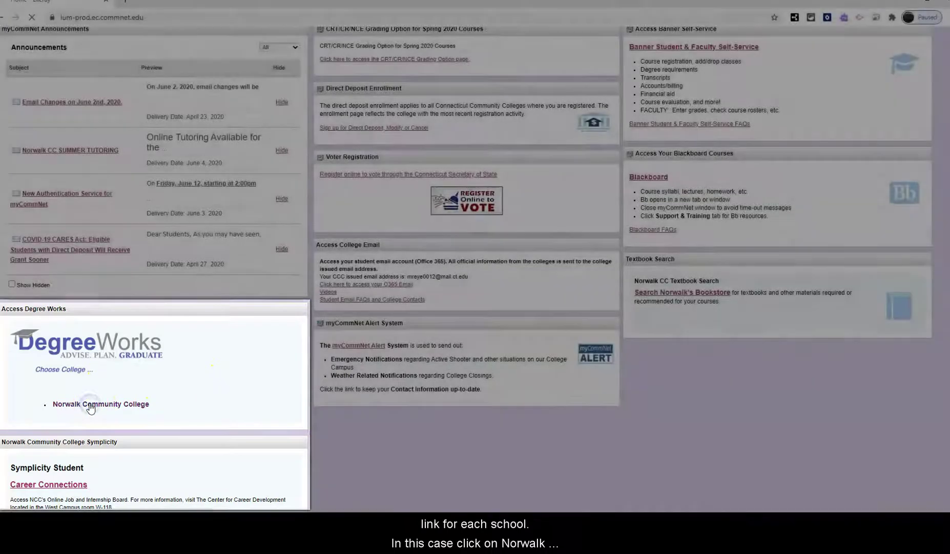
pyautogui.click(90, 406)
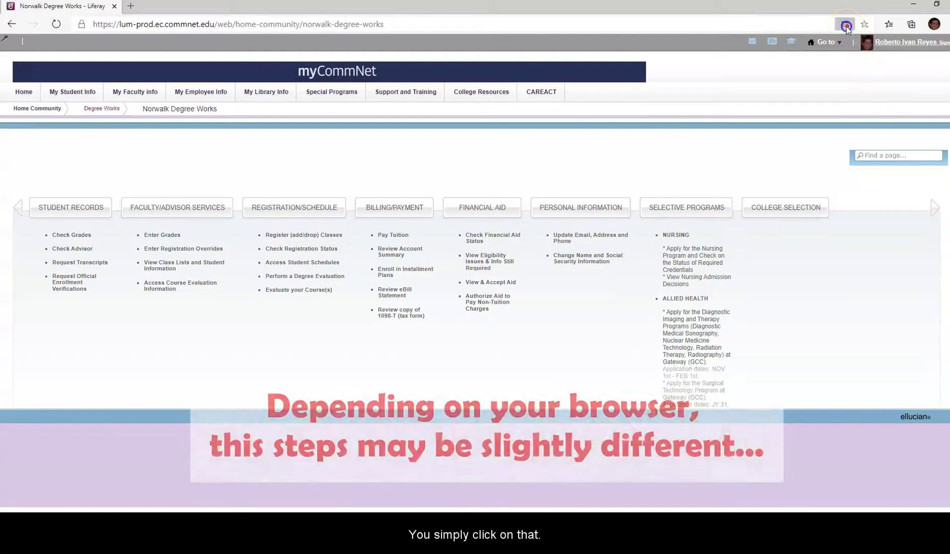
# Always allow pop-ups from the portal, then relaunch Norwalk Community College's Degree Works from Home.
pyautogui.click(846, 26)
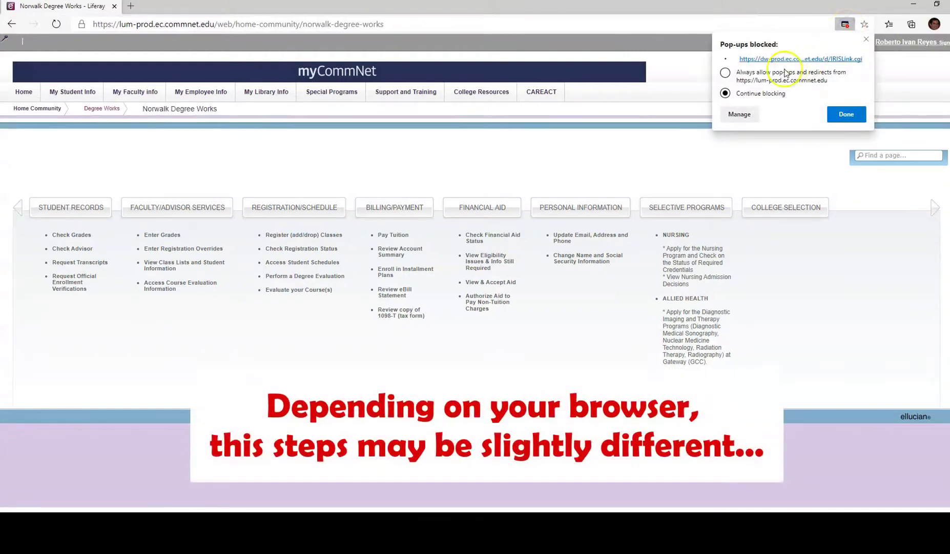
pyautogui.click(723, 77)
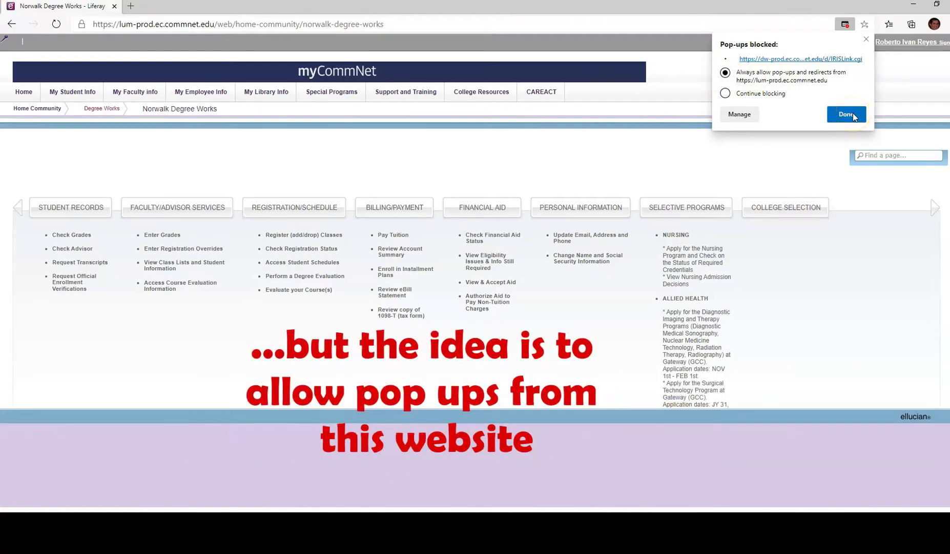
pyautogui.click(847, 114)
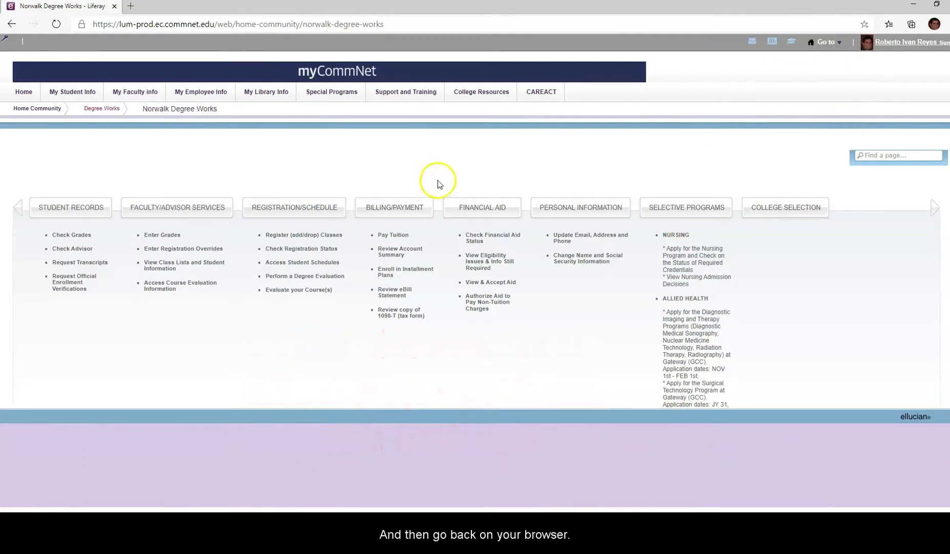
pyautogui.click(24, 93)
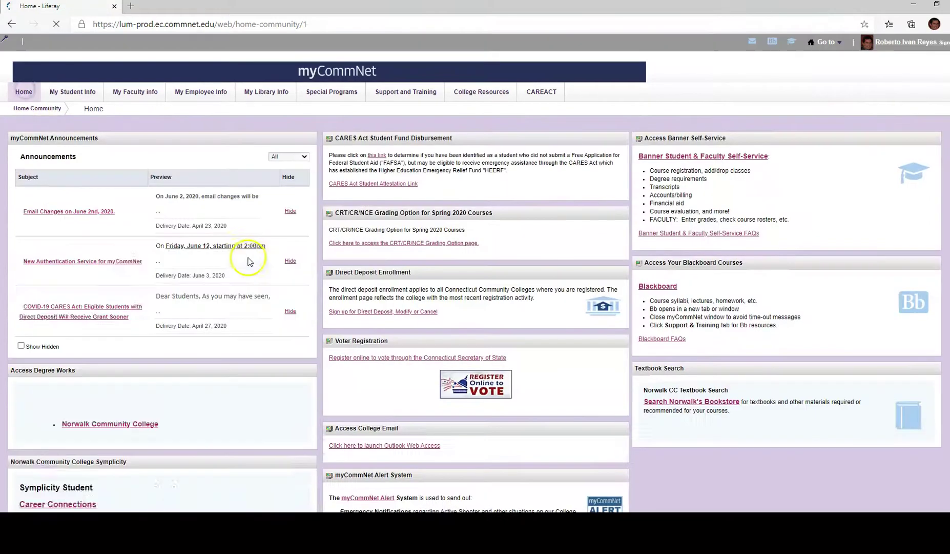
pyautogui.click(93, 465)
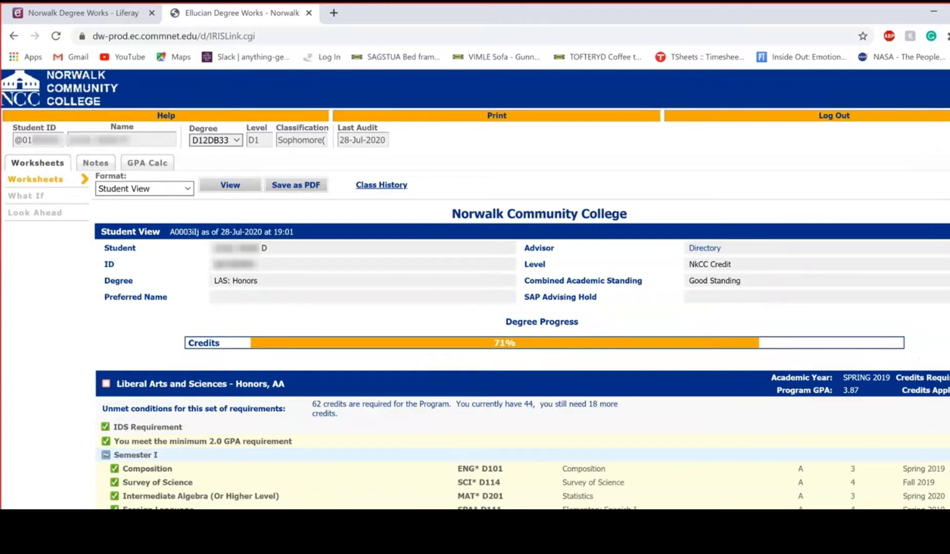
pyautogui.scroll(-4, 522, 354)
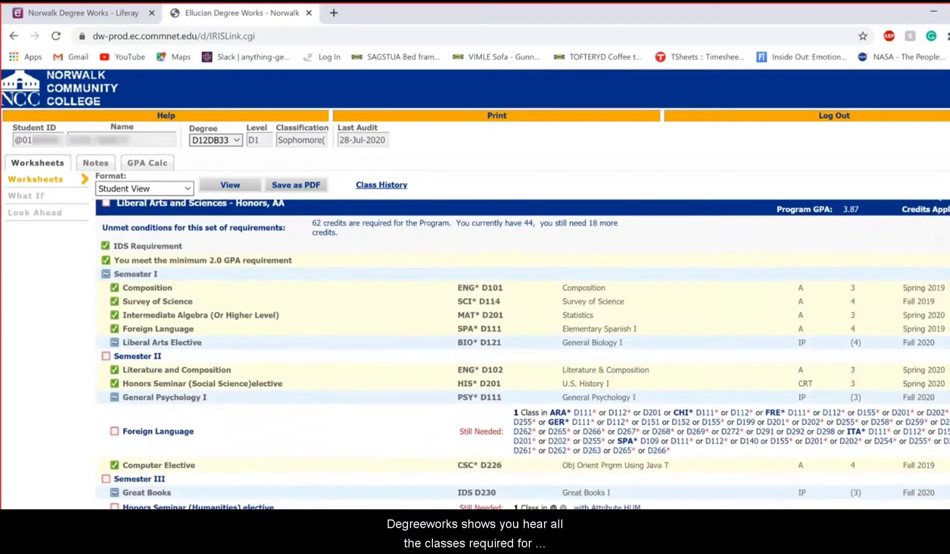
pyautogui.scroll(-1, 522, 353)
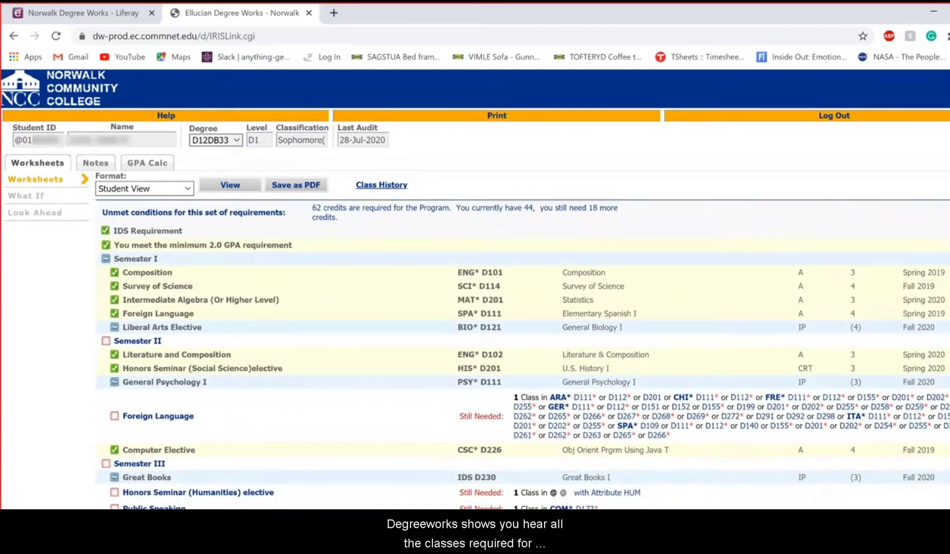
pyautogui.scroll(-1, 522, 353)
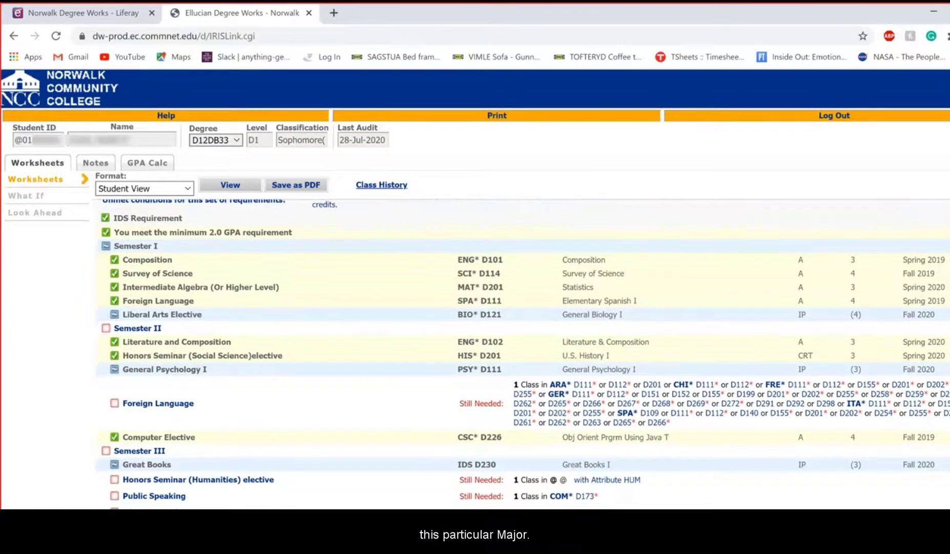
pyautogui.scroll(-2, 522, 354)
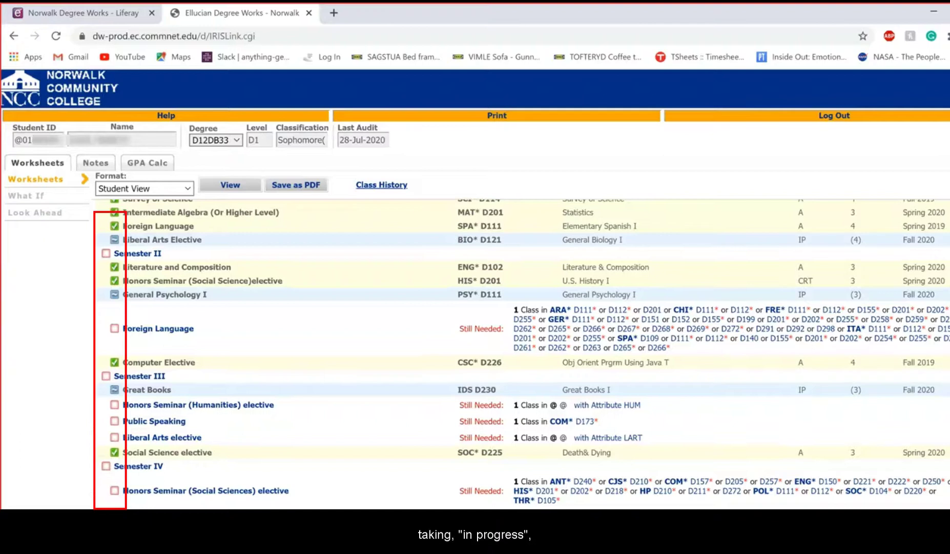
pyautogui.scroll(1, 521, 354)
pyautogui.scroll(-5, 521, 353)
pyautogui.scroll(-4, 522, 353)
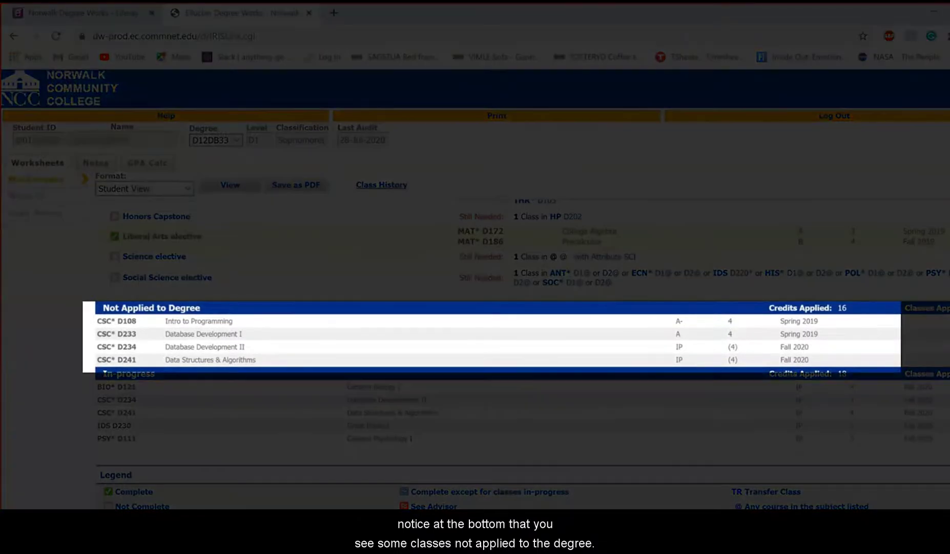
pyautogui.scroll(-1, 521, 354)
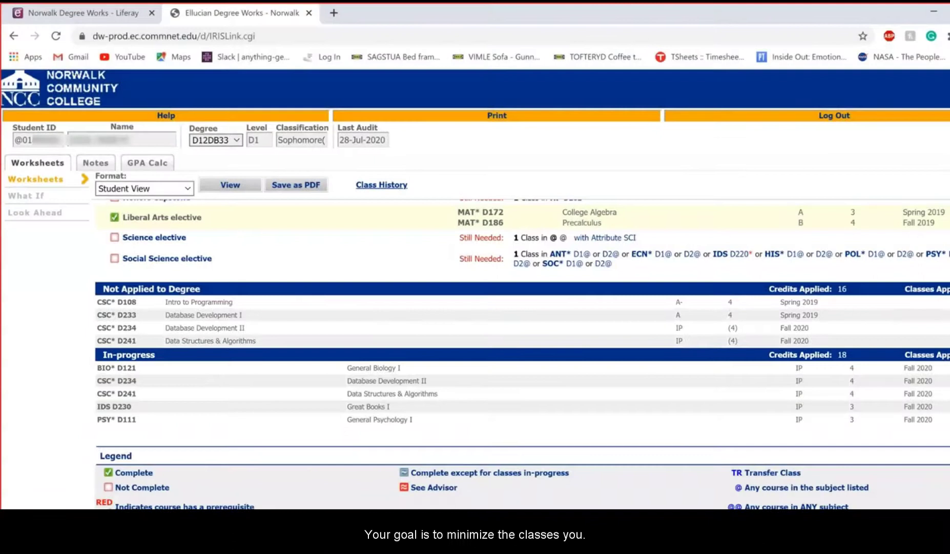
pyautogui.scroll(-1, 522, 354)
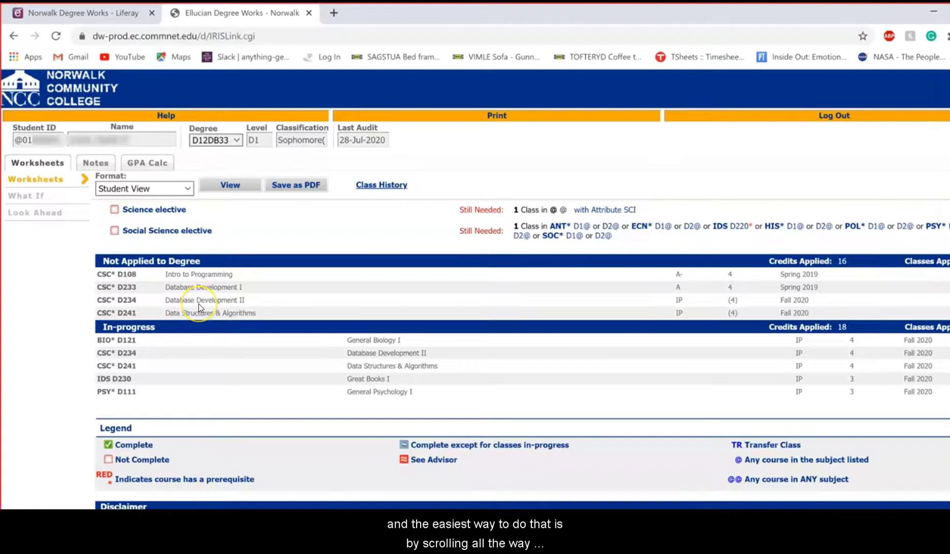
# Save the current degree audit as a PDF, then switch to the What-If worksheet.
pyautogui.scroll(5, 200, 308)
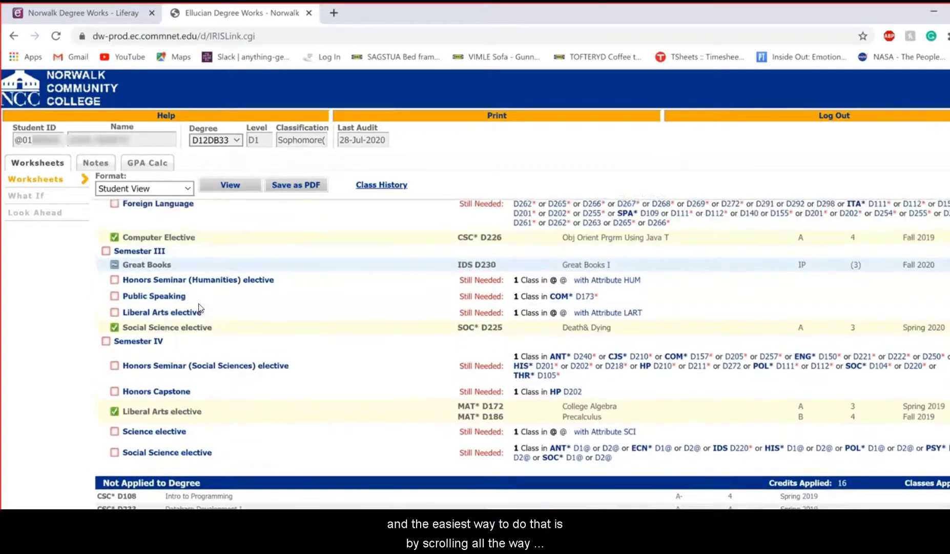
pyautogui.scroll(5, 200, 308)
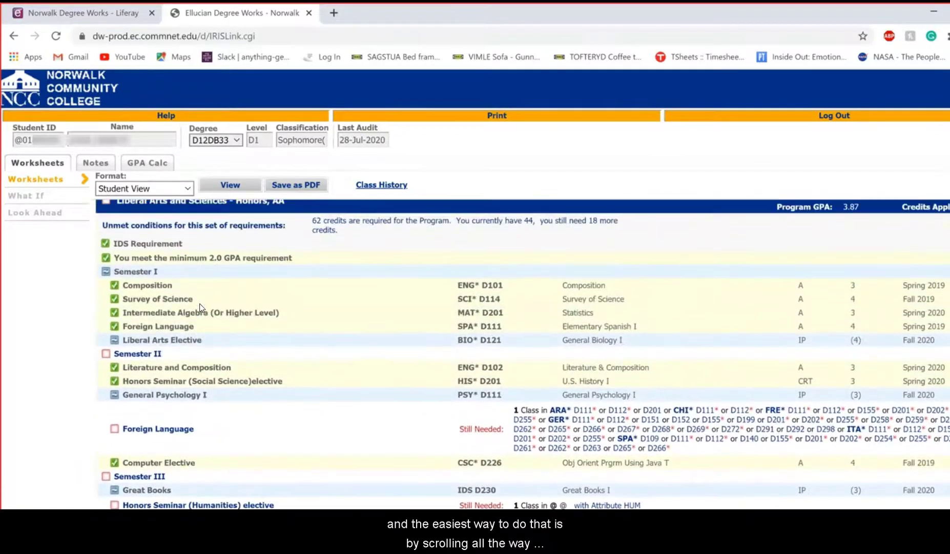
pyautogui.scroll(5, 200, 307)
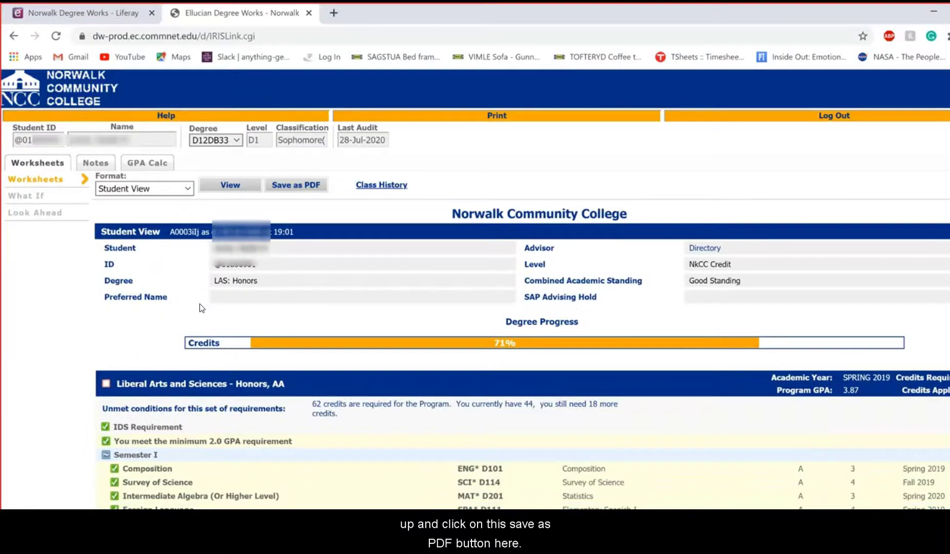
pyautogui.click(275, 185)
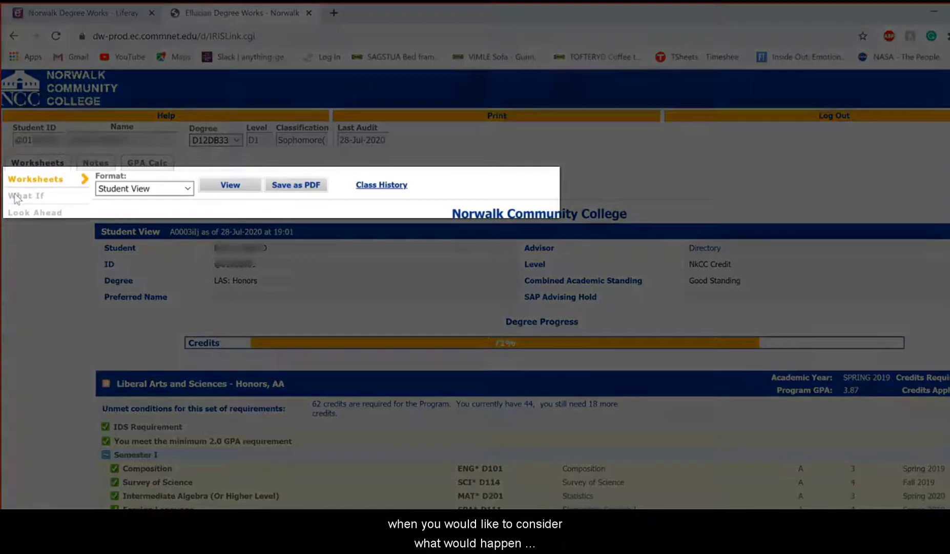
pyautogui.click(17, 198)
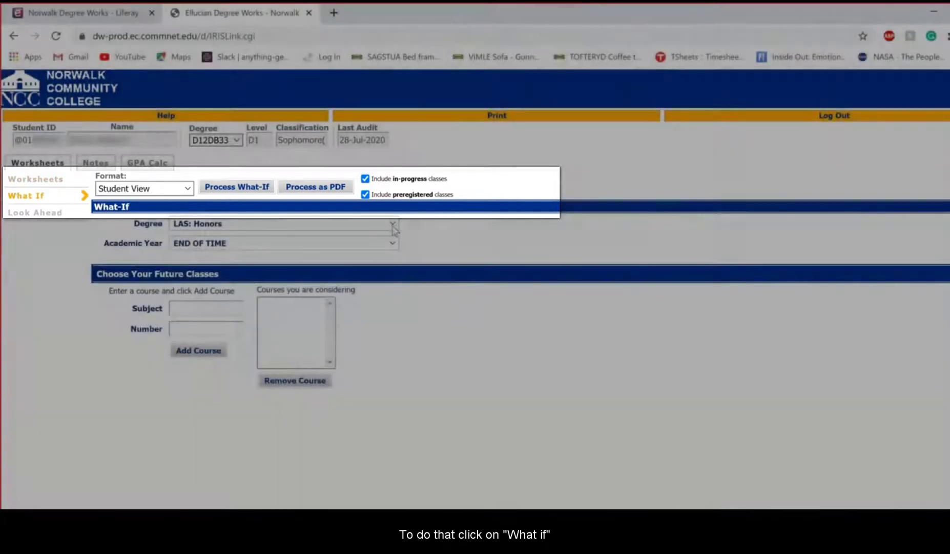
# Pick Computer Science in the Degree list and process the What-If audit.
pyautogui.click(392, 224)
pyautogui.moveTo(393, 431); pyautogui.dragTo(400, 365)
pyautogui.click(293, 430)
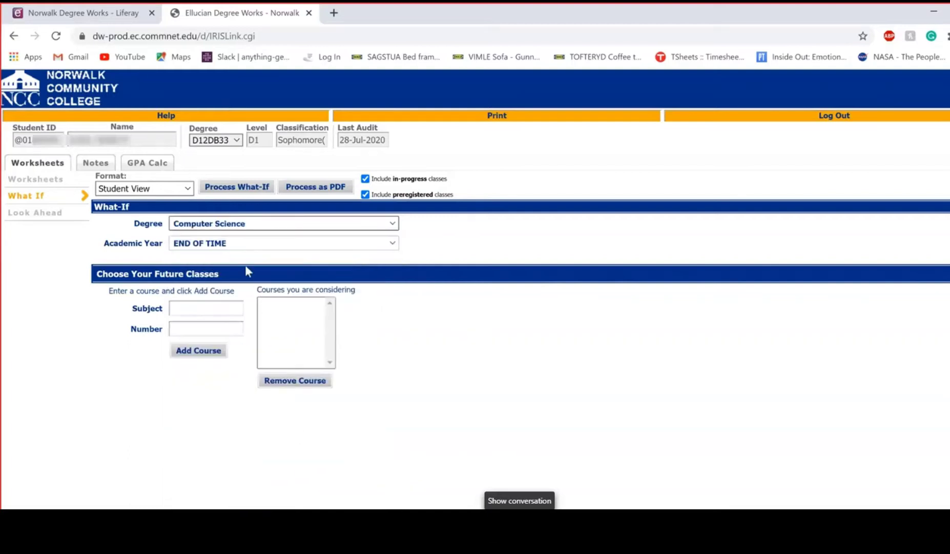
pyautogui.click(253, 188)
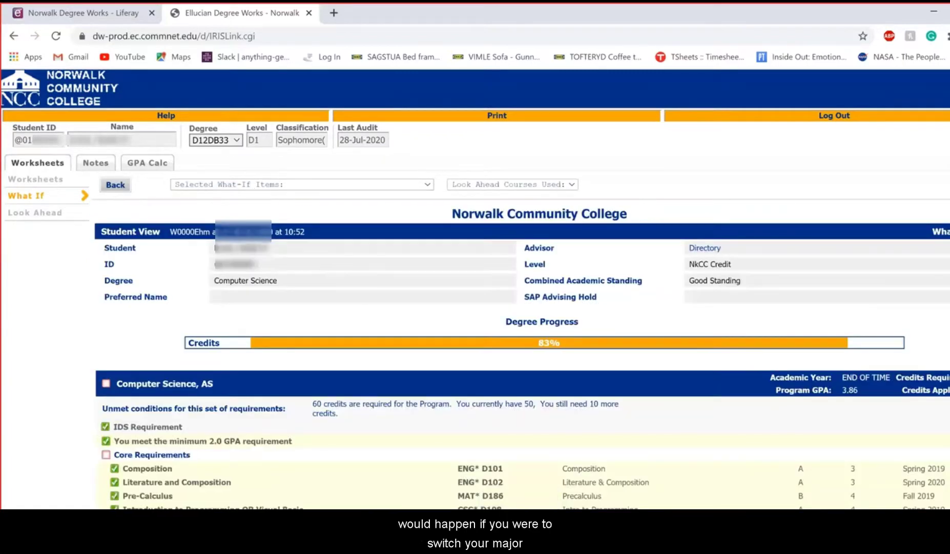
pyautogui.scroll(-1, 522, 359)
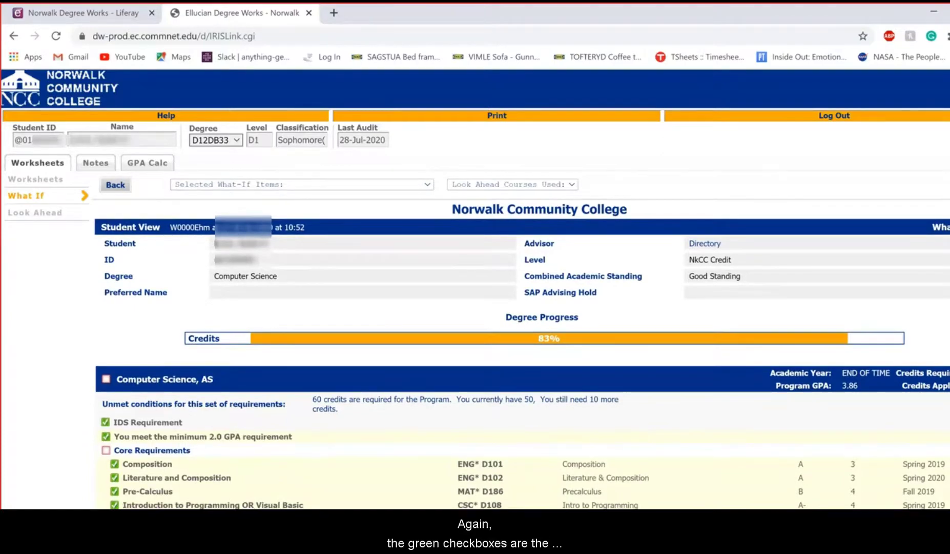
pyautogui.scroll(-1, 522, 354)
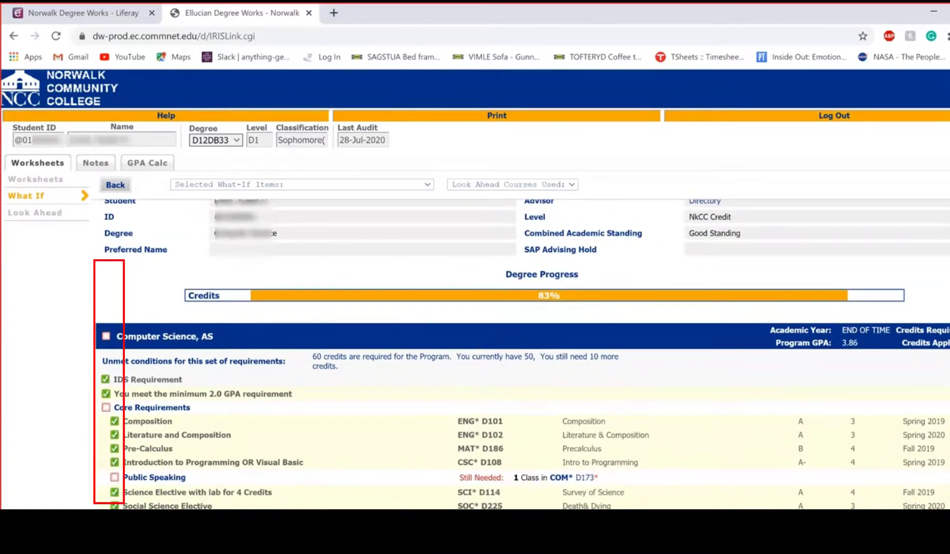
pyautogui.scroll(-1, 522, 354)
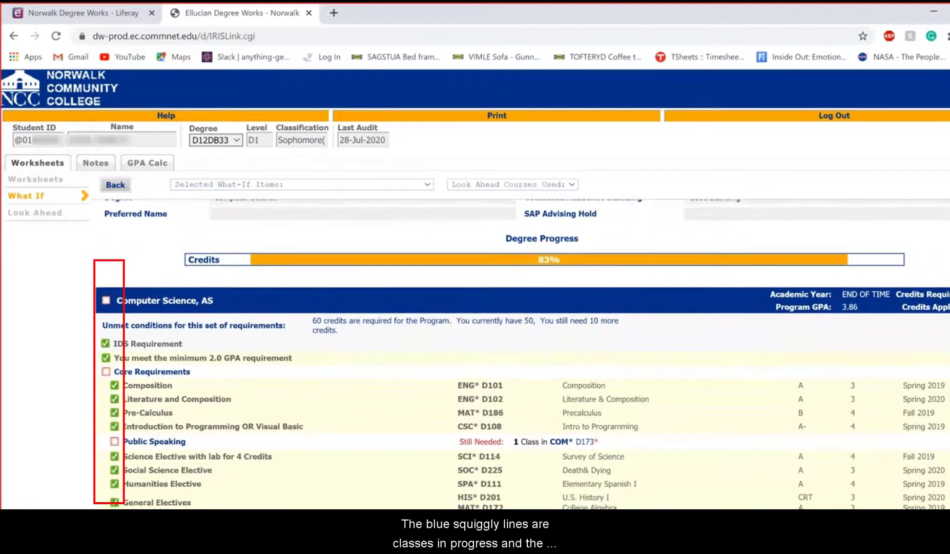
pyautogui.scroll(-4, 522, 353)
pyautogui.scroll(-4, 522, 354)
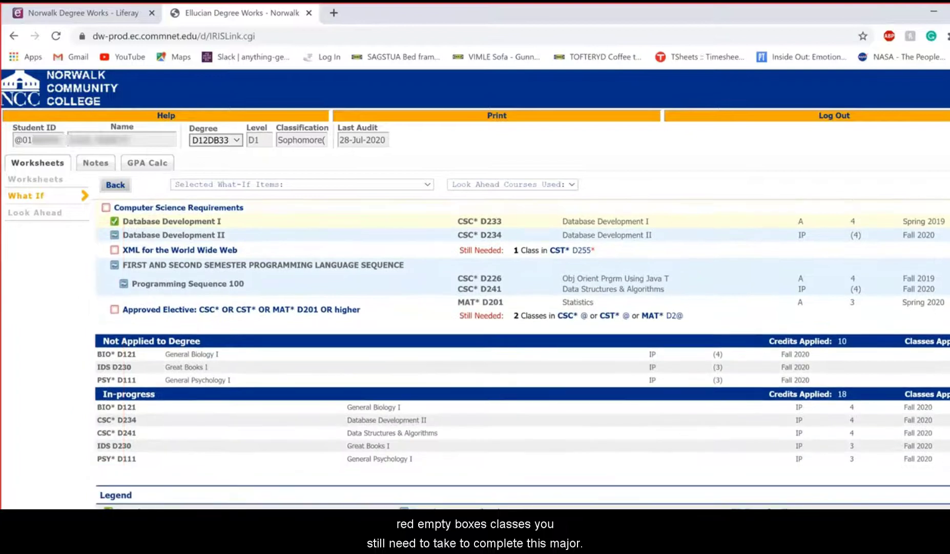
pyautogui.scroll(-1, 522, 354)
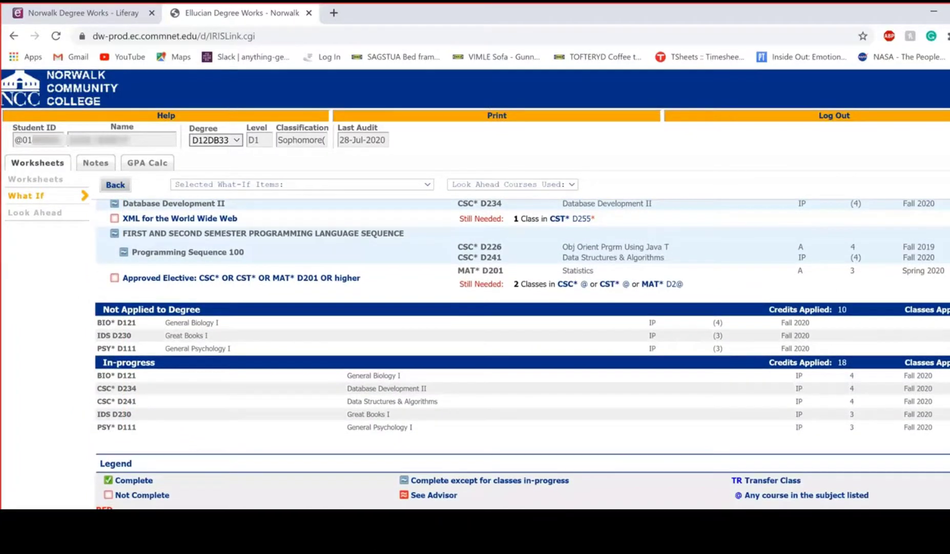
pyautogui.scroll(1, 522, 354)
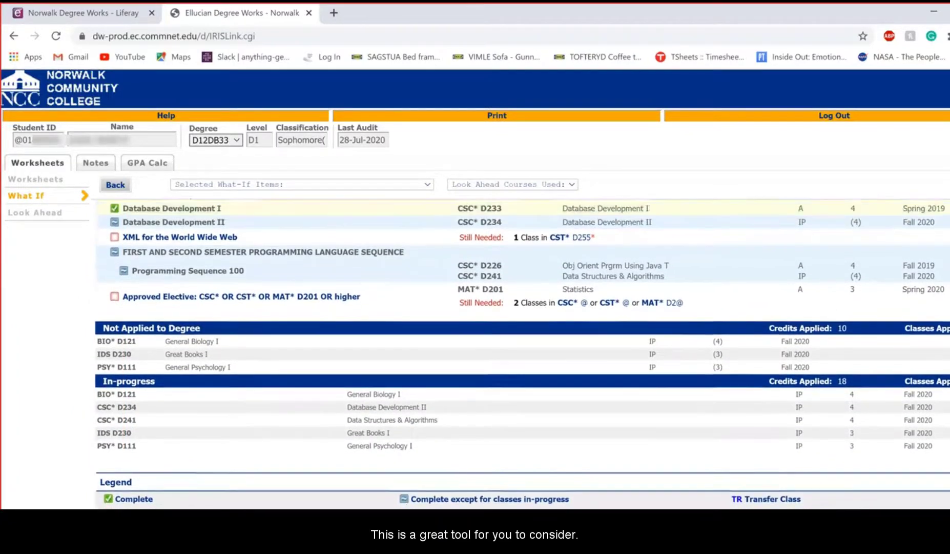
pyautogui.scroll(2, 521, 354)
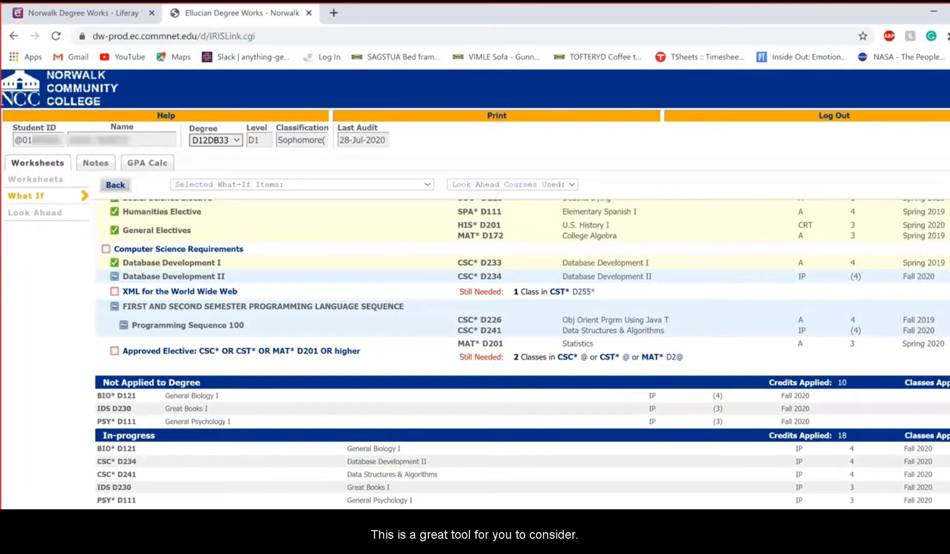
pyautogui.scroll(12, 522, 354)
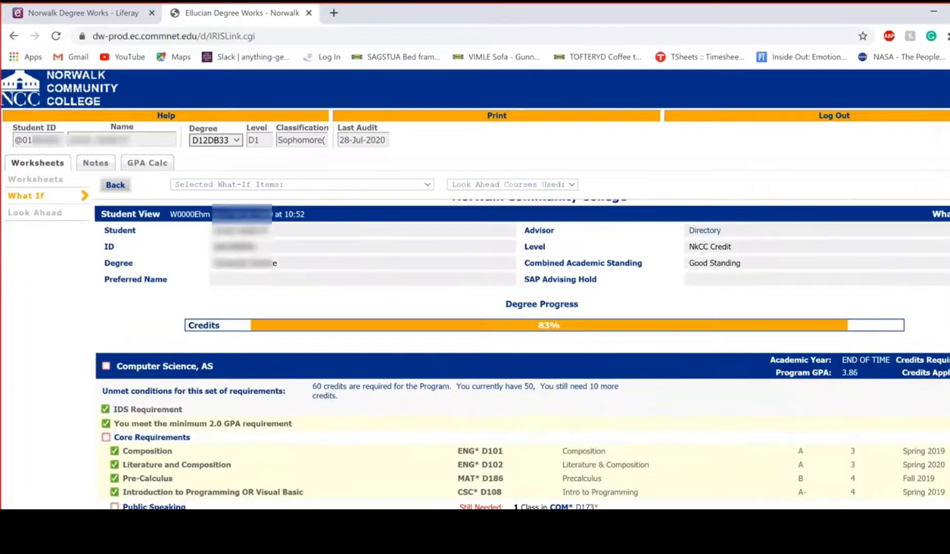
pyautogui.scroll(1, 521, 354)
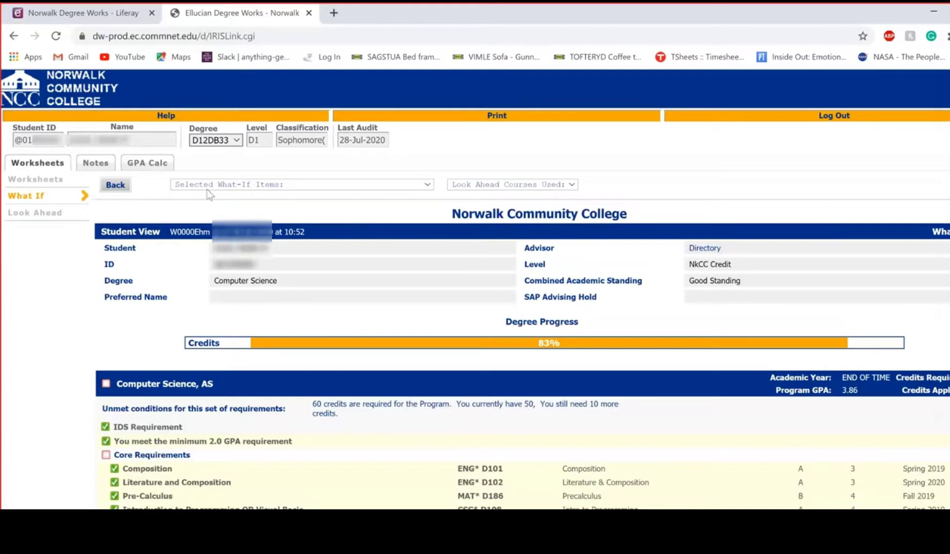
# Go back, reselect Computer Science as the degree, and process the What-If audit as a PDF.
pyautogui.click(107, 185)
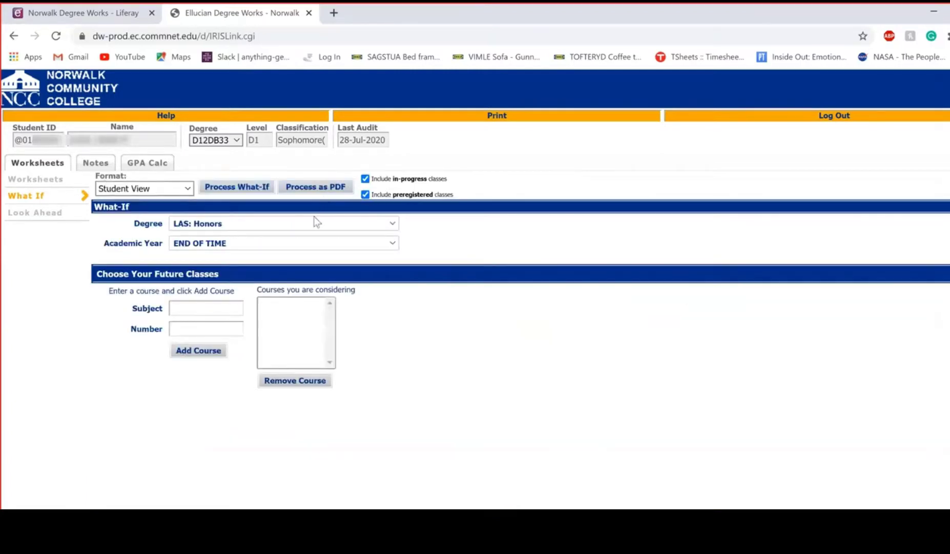
pyautogui.click(308, 229)
pyautogui.scroll(10, 402, 460)
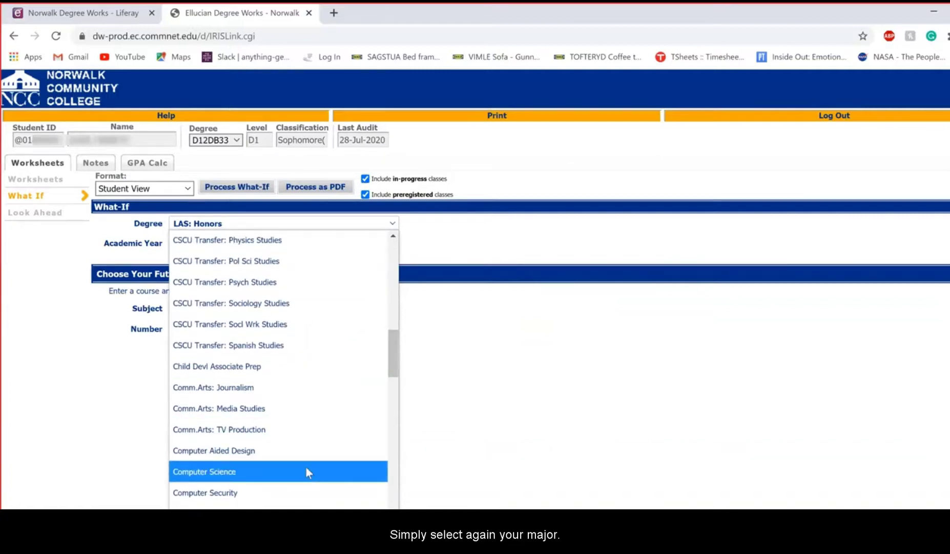
pyautogui.click(307, 471)
pyautogui.click(316, 186)
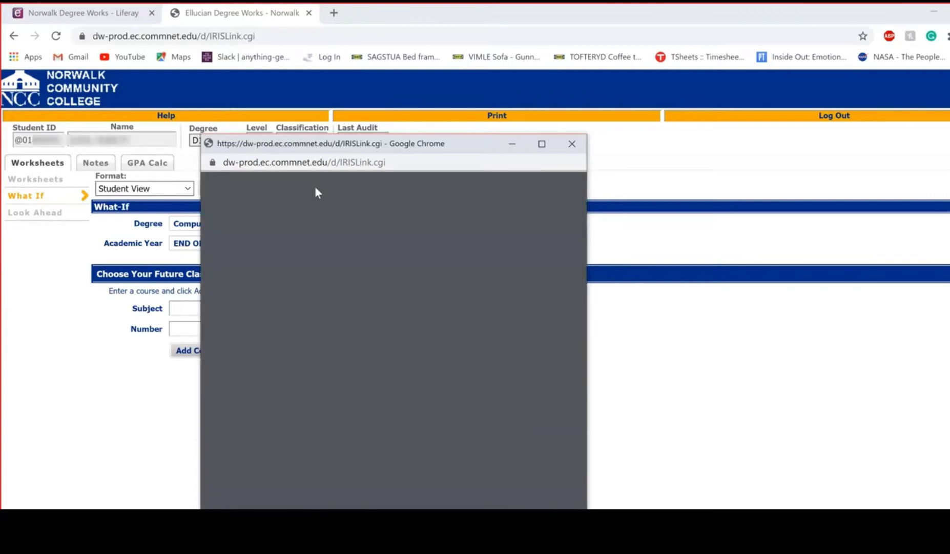
pyautogui.moveTo(577, 229); pyautogui.dragTo(579, 279)
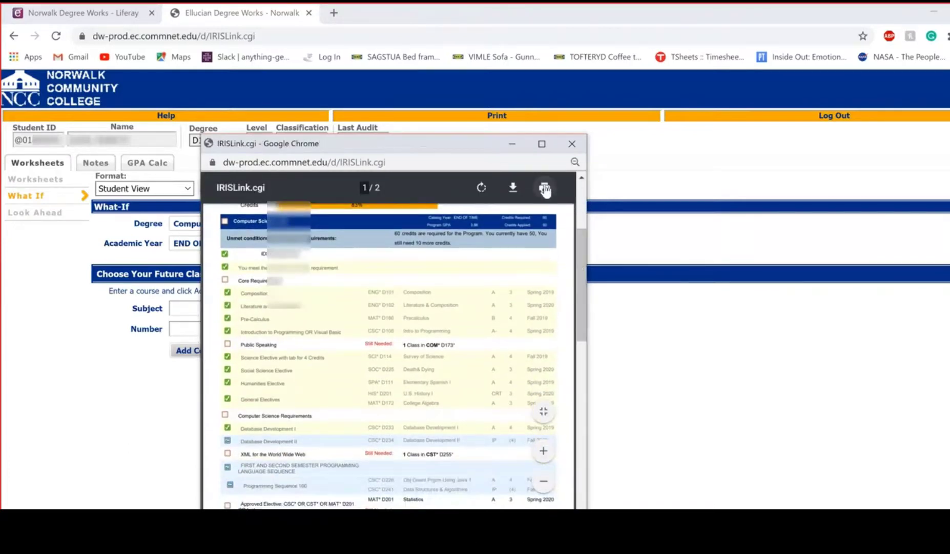